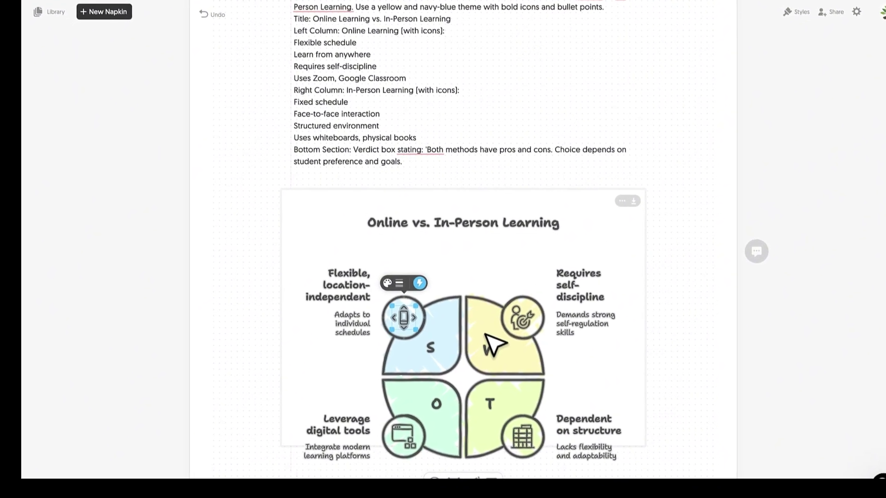
# - Turn bold off and back on for the "Flexible, location-independent" heading in the Online vs. In-Person Learning visual
pyautogui.click(352, 266)
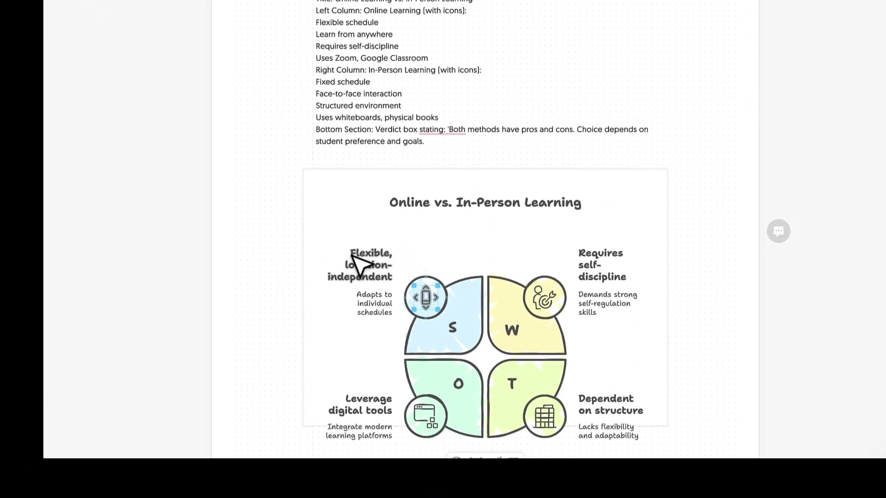
pyautogui.moveTo(410, 227)
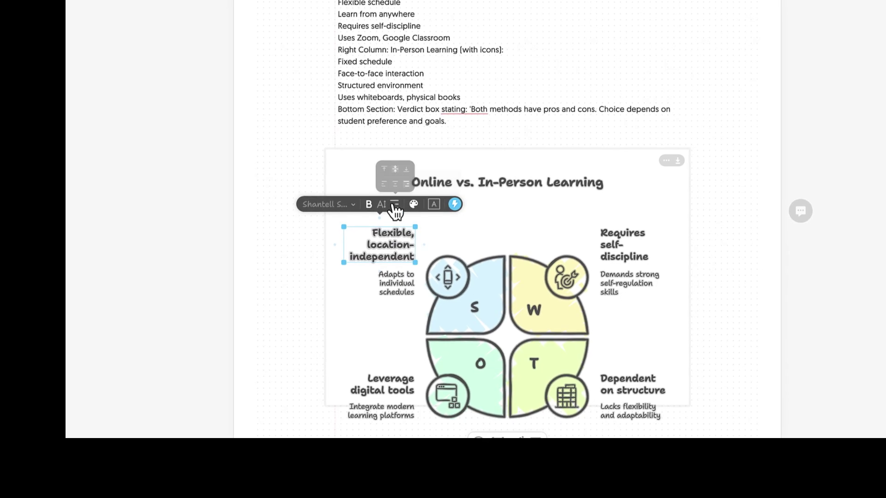
pyautogui.click(376, 210)
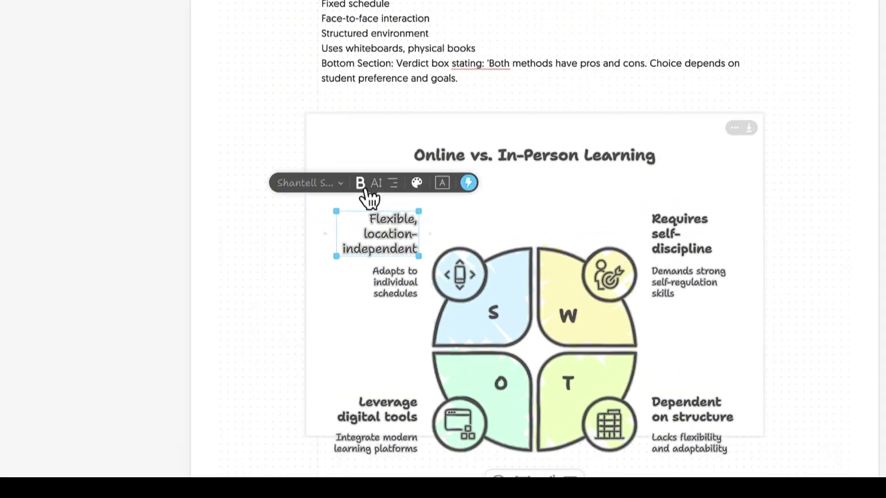
pyautogui.click(451, 188)
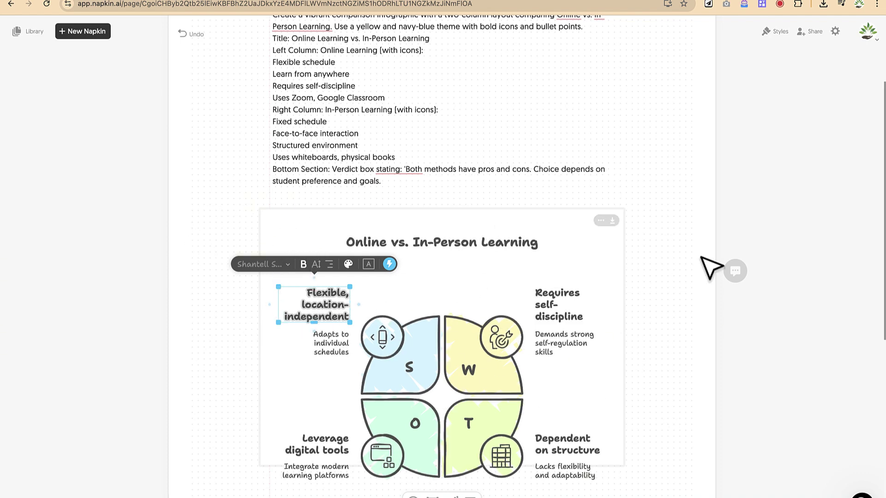
# - Export the Online vs. In-Person Learning visual in PNG format and download it
pyautogui.scroll(-1, 711, 268)
pyautogui.scroll(-4, 706, 266)
pyautogui.scroll(6, 706, 265)
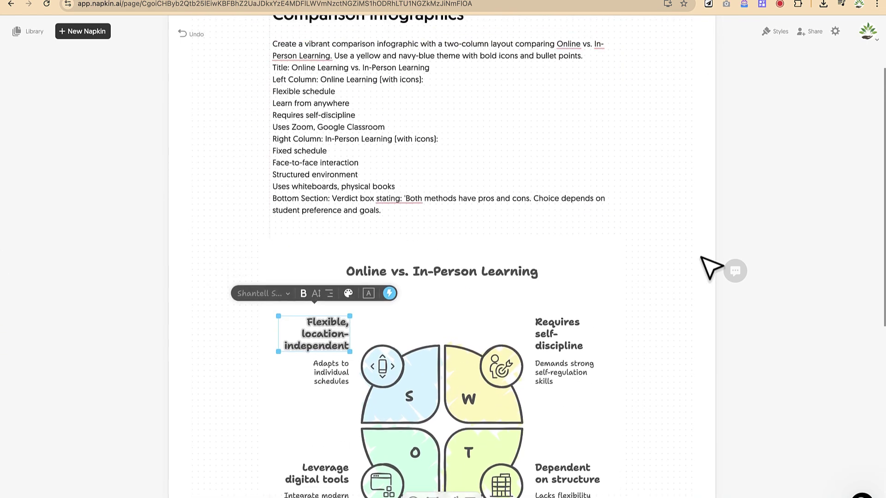
pyautogui.scroll(-1, 509, 377)
pyautogui.moveTo(558, 411)
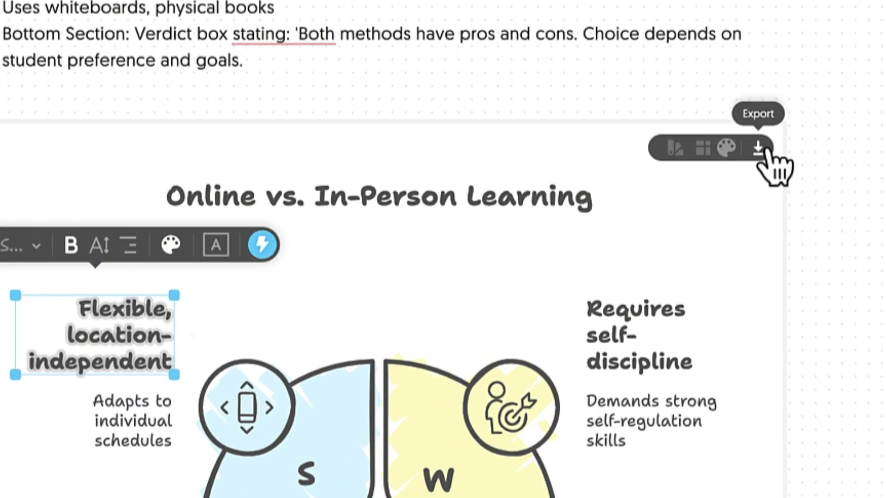
pyautogui.moveTo(706, 151)
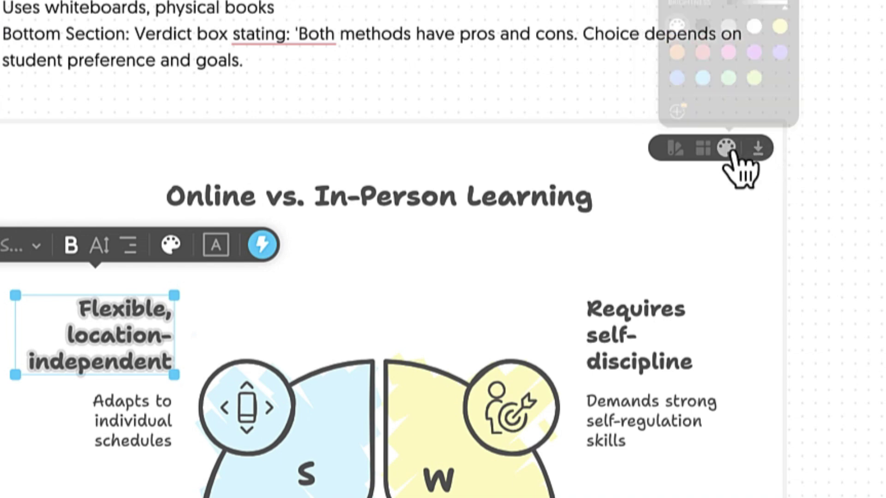
pyautogui.click(759, 148)
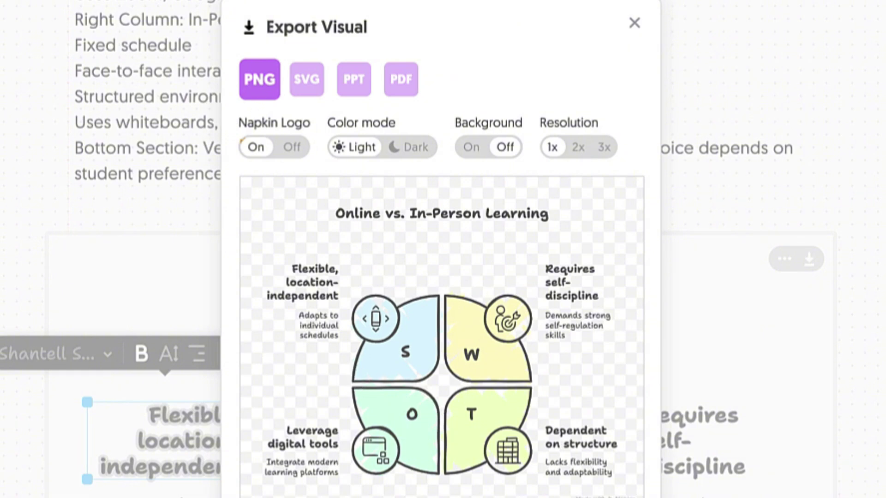
pyautogui.click(511, 340)
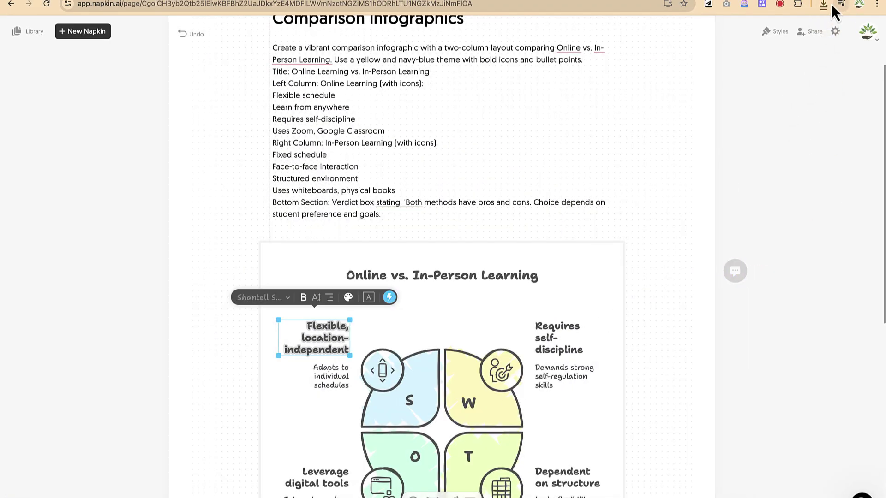
# - Open the downloaded "Comparison infographics - selection.png" to check it, close the preview and return to the browser
pyautogui.click(825, 4)
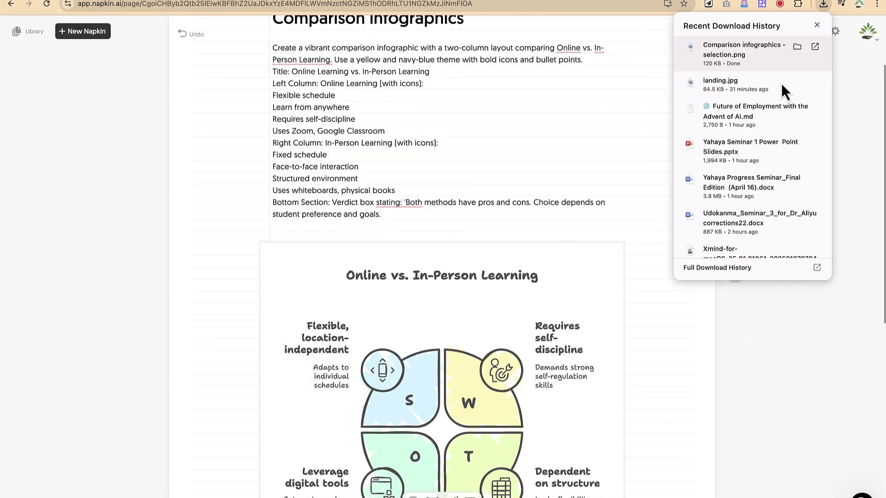
pyautogui.click(756, 51)
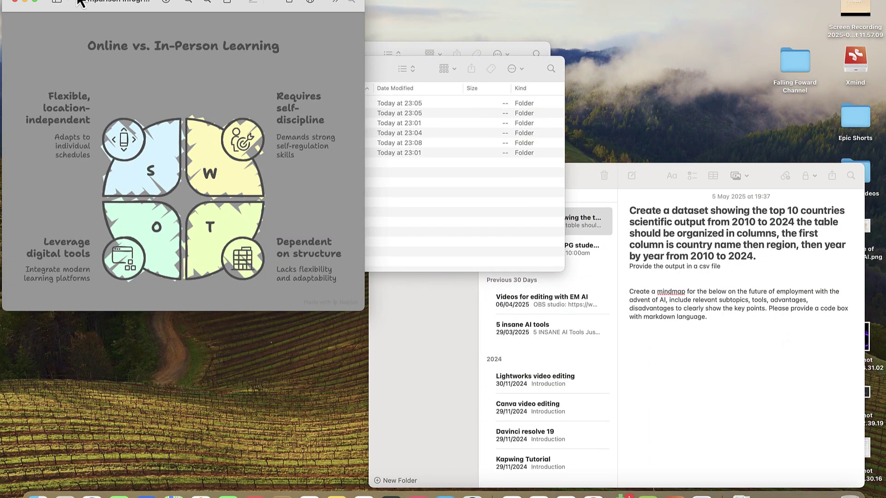
pyautogui.click(15, 3)
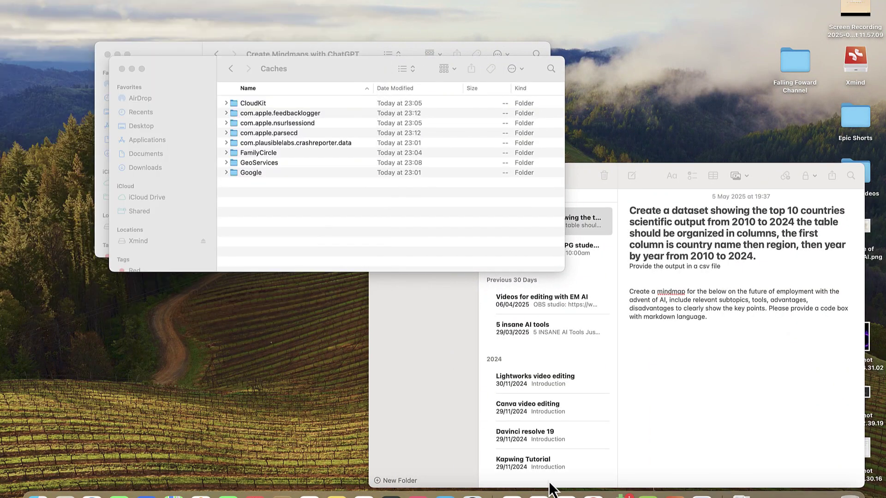
pyautogui.click(589, 494)
# - Switch to the ChatGPT conversation and copy the full Timeline Infographic prompt example, from "Design a horizontal timeline infographic" through the Style line
pyautogui.scroll(-2, 531, 294)
pyautogui.scroll(2, 530, 316)
pyautogui.scroll(-3, 530, 317)
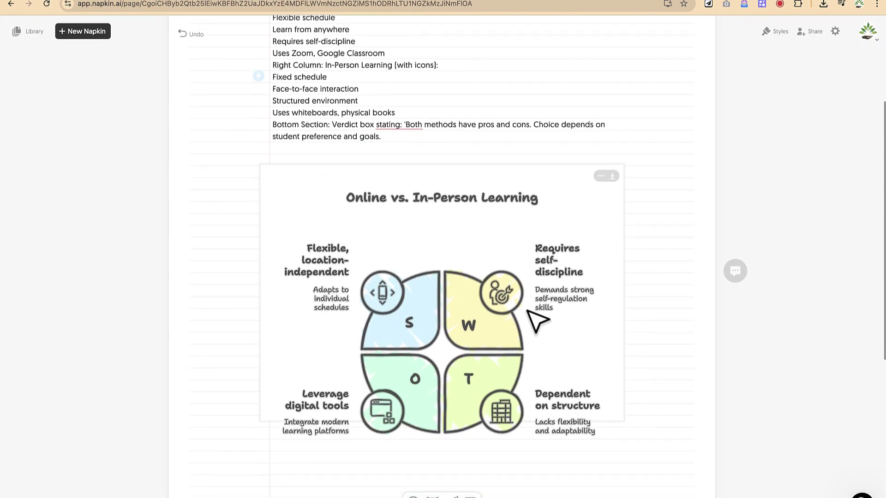
pyautogui.scroll(-3, 536, 320)
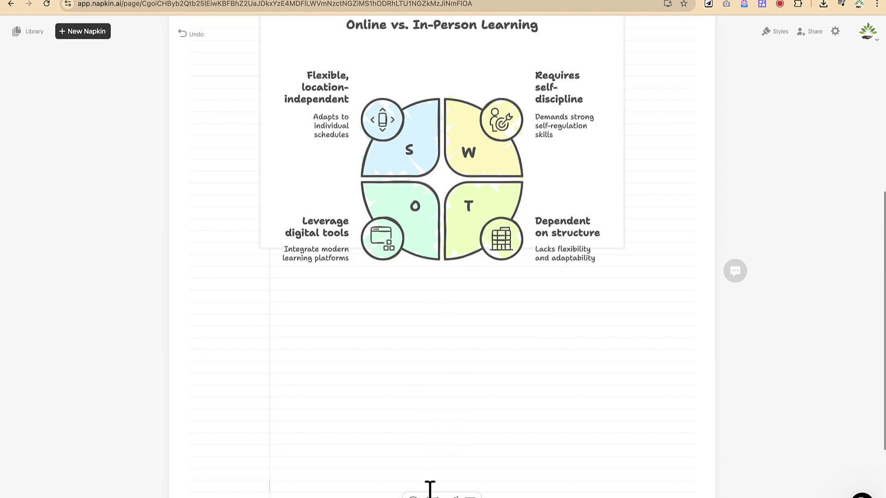
pyautogui.scroll(5, 332, 323)
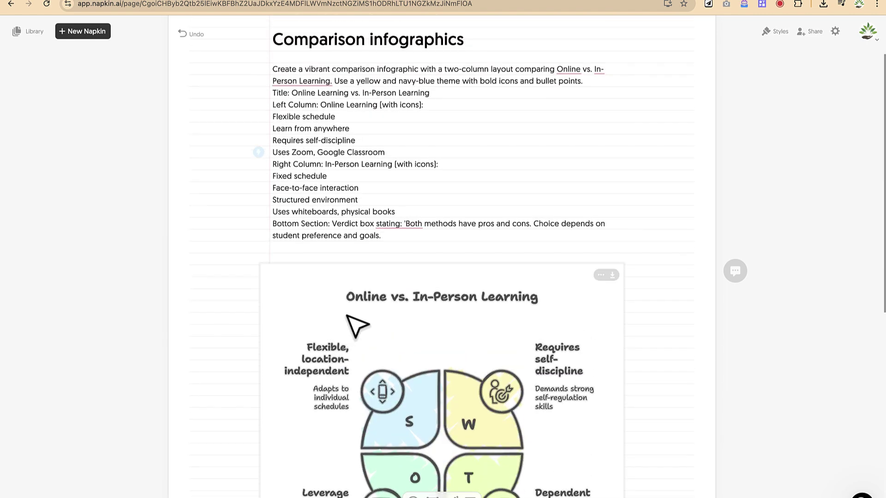
pyautogui.click(176, 2)
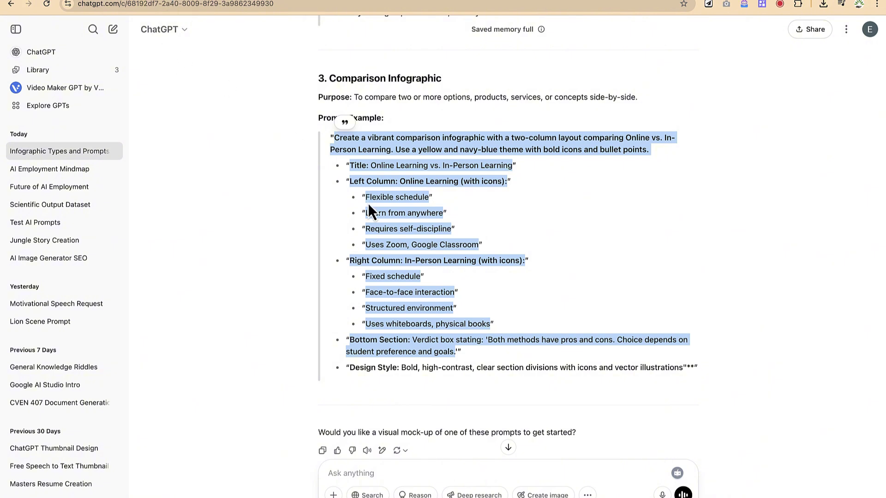
pyautogui.scroll(7, 368, 205)
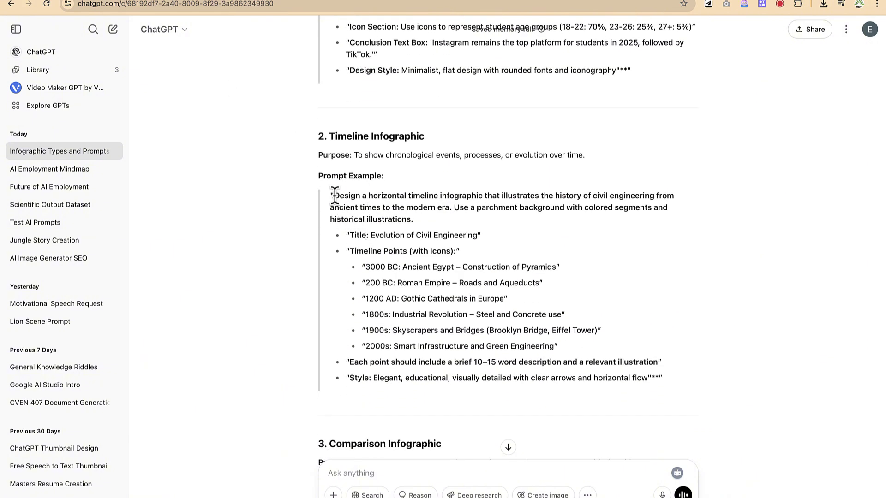
pyautogui.moveTo(334, 195); pyautogui.dragTo(605, 401)
pyautogui.hotkey('ctrl', 'c')
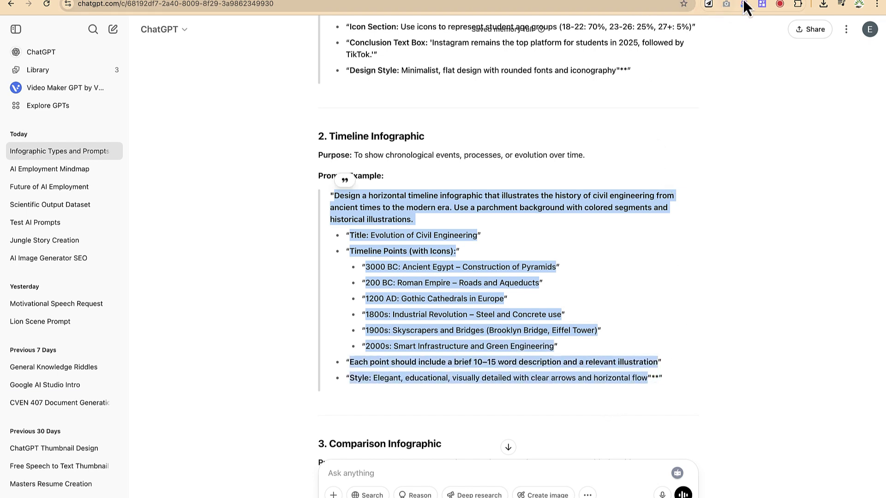
# - Switch back to Napkin, create a blank napkin and paste the copied timeline prompt into its body
pyautogui.click(808, 1)
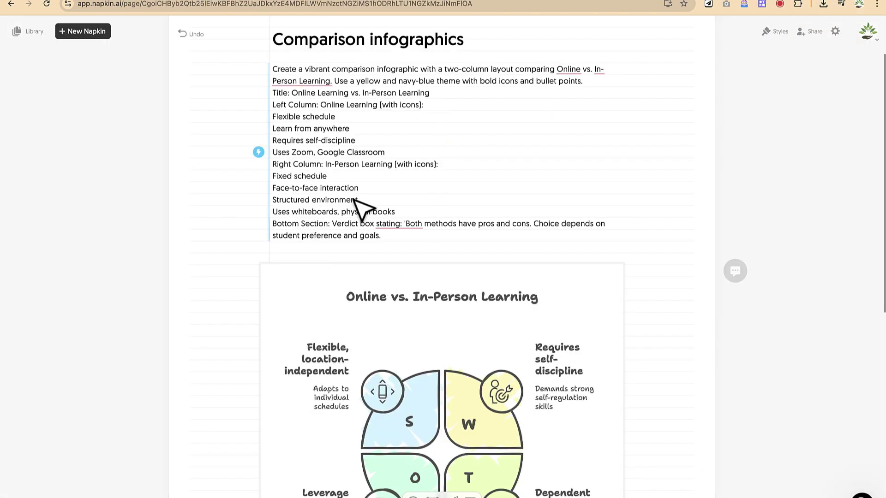
pyautogui.click(80, 29)
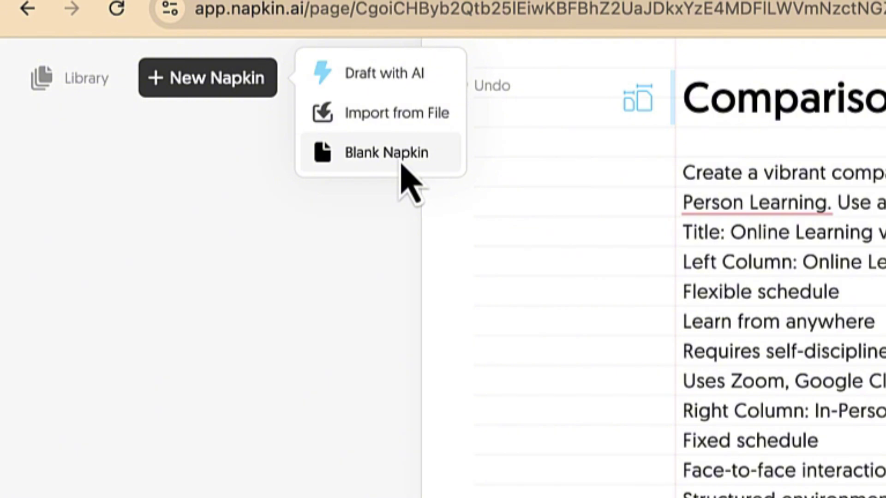
pyautogui.click(400, 159)
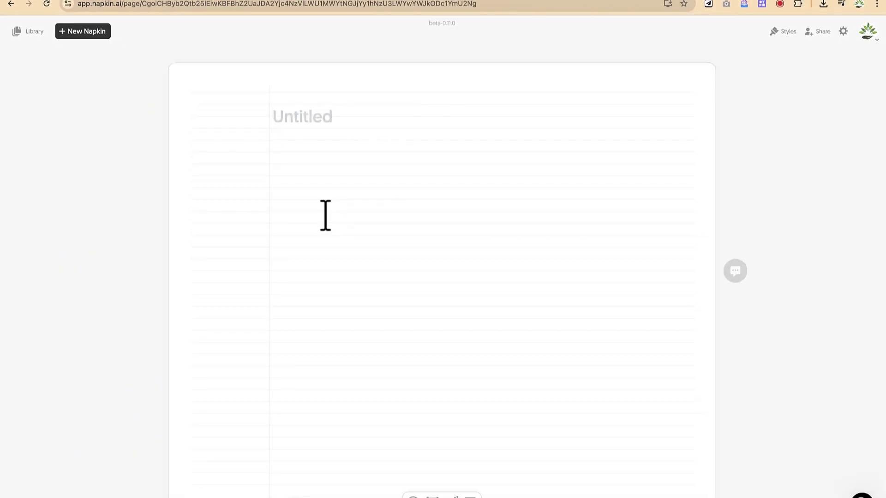
pyautogui.hotkey('ctrl', 'v')
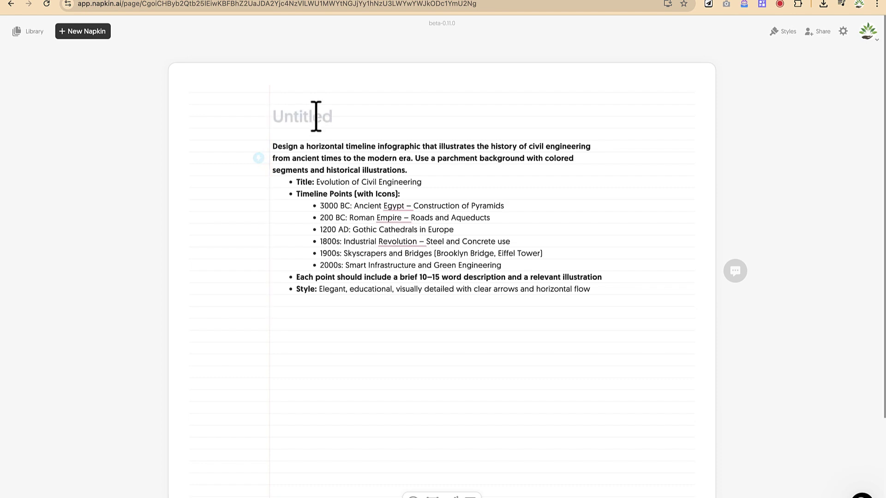
# - Title the new napkin "horizontal timeline infograph"
pyautogui.click(316, 116)
pyautogui.write('horizontal timeline i')
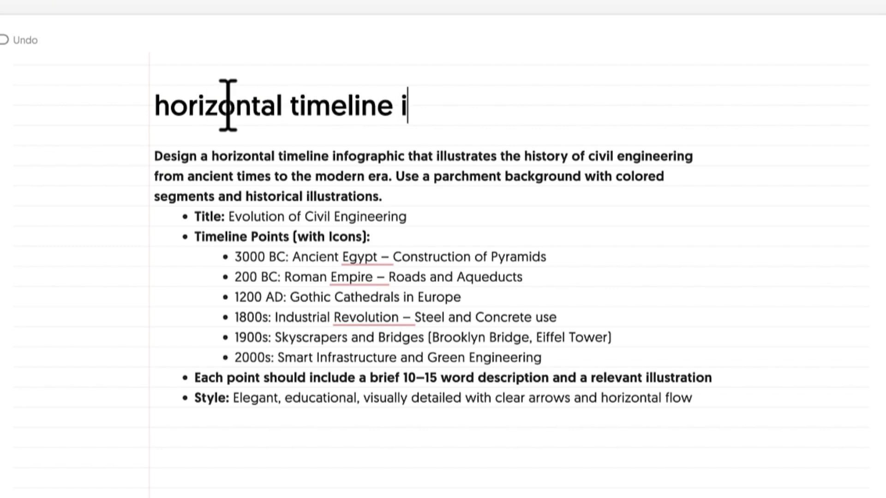
pyautogui.write('h')
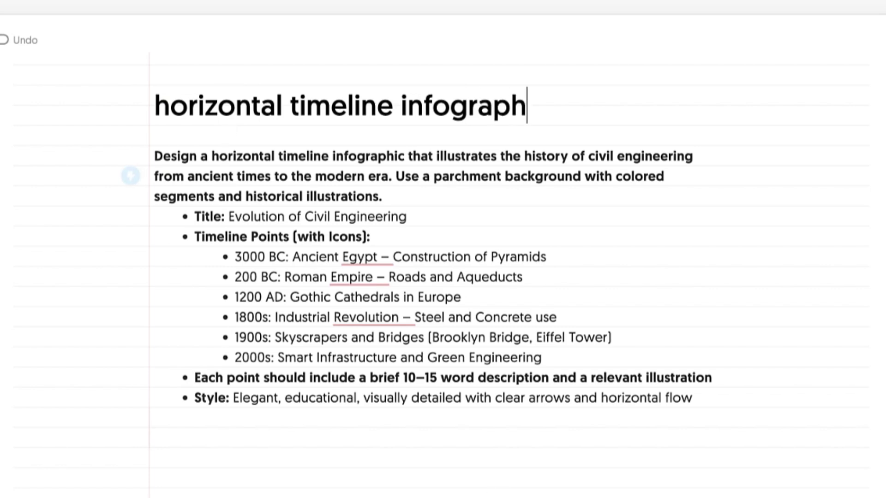
# - Generate visuals from the title and timeline prompt text, and choose the curved timeline layout from the suggestions
pyautogui.moveTo(729, 377); pyautogui.dragTo(162, 20)
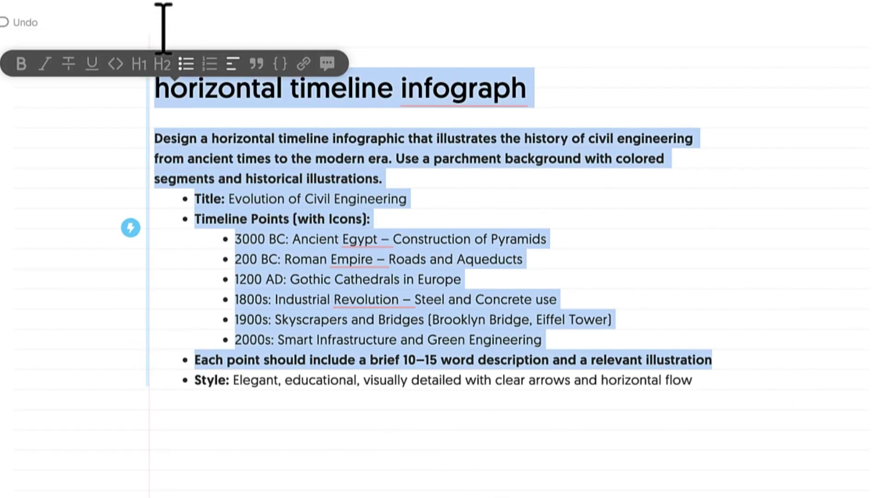
pyautogui.click(132, 230)
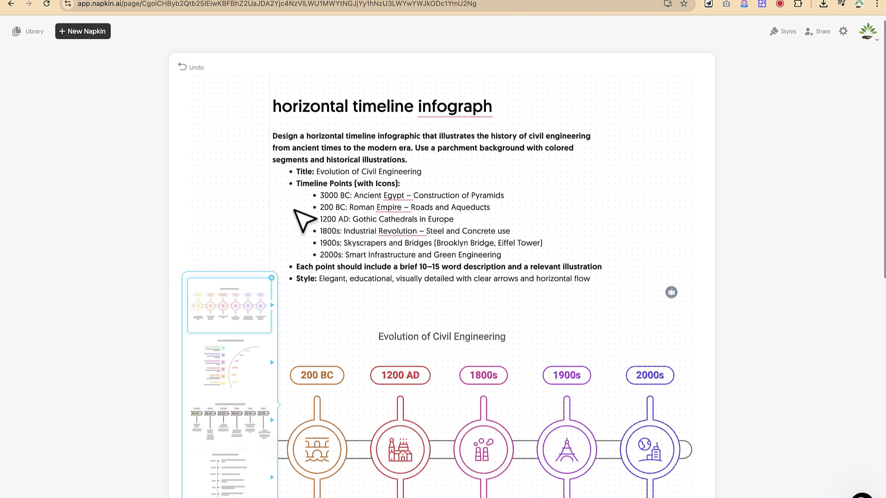
pyautogui.scroll(-2, 359, 391)
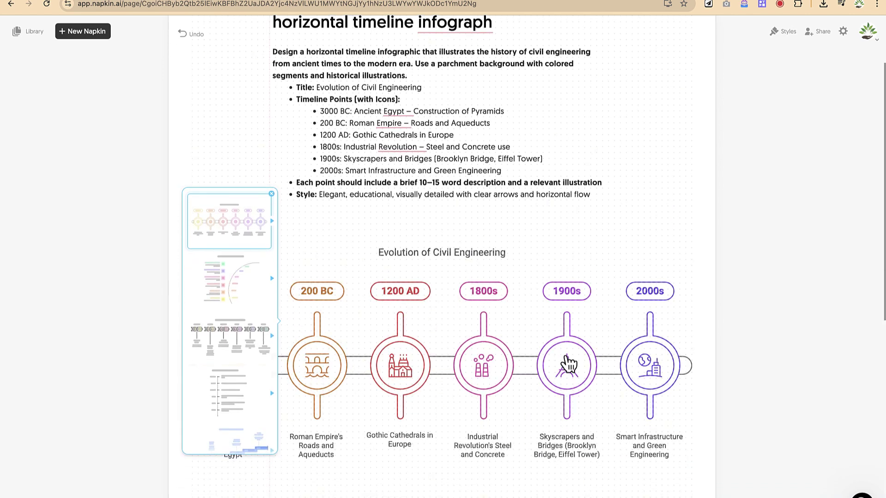
pyautogui.click(231, 279)
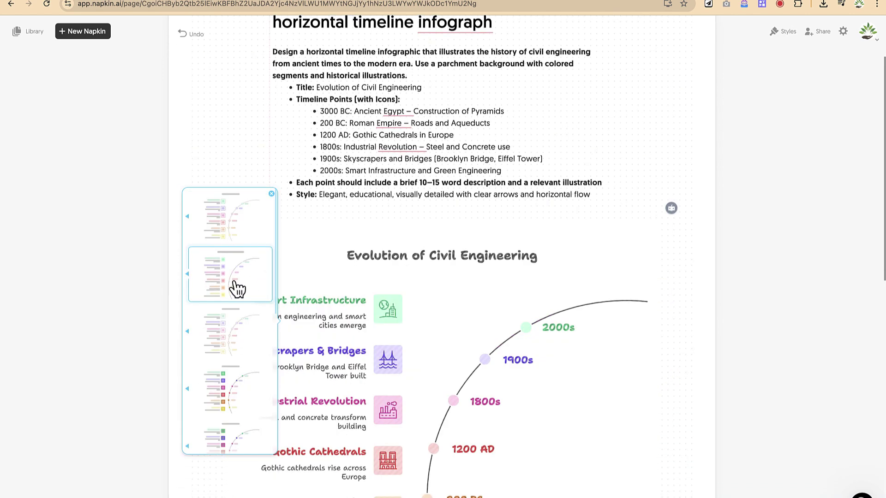
# - Try several alternative styles on the curved timeline, including the coloured outline, hand-drawn and purple variants
pyautogui.click(237, 388)
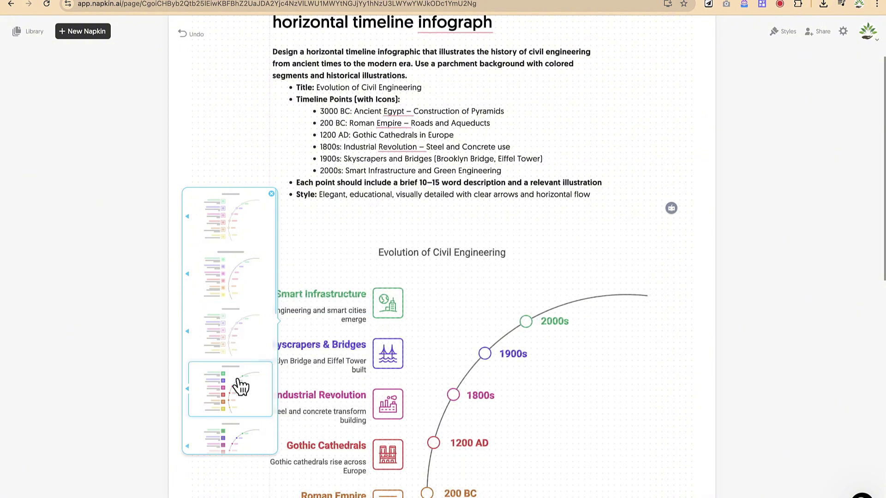
pyautogui.scroll(-2, 243, 393)
pyautogui.click(239, 389)
pyautogui.scroll(-3, 239, 389)
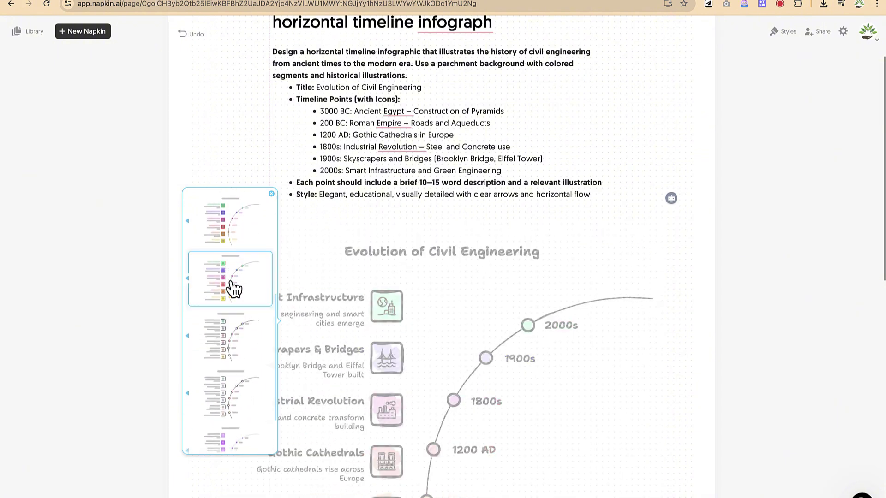
pyautogui.click(233, 347)
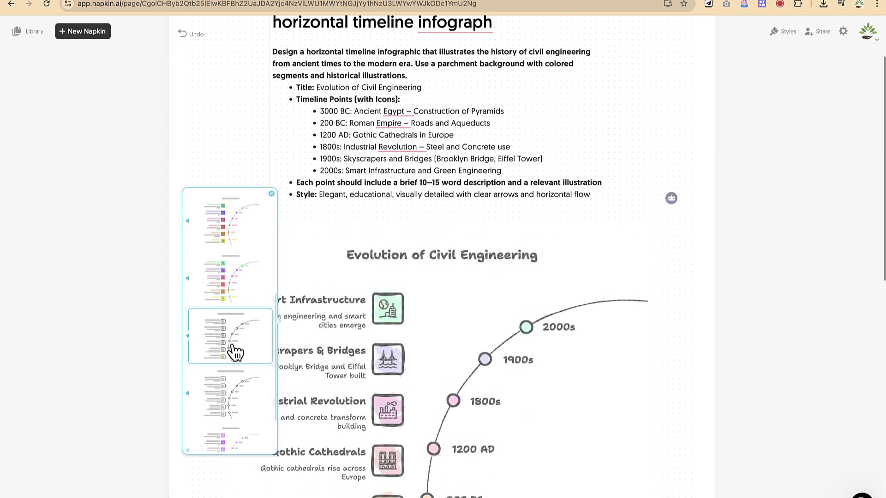
pyautogui.scroll(-2, 238, 400)
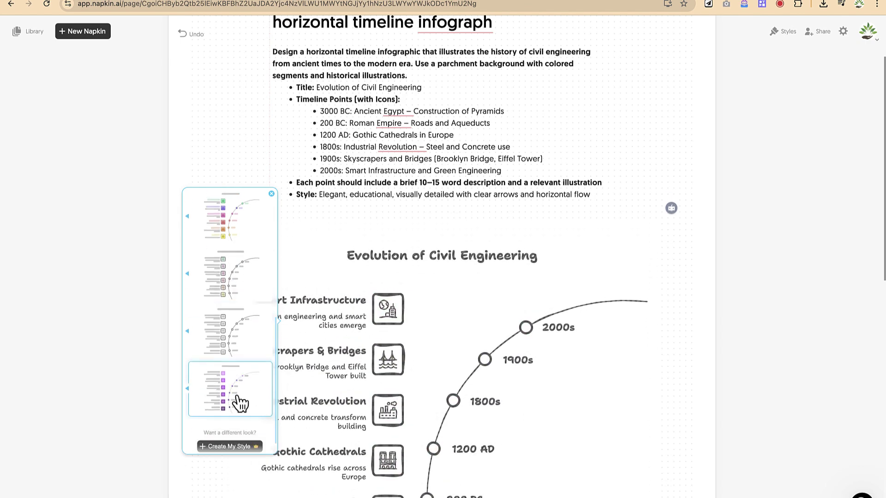
pyautogui.click(242, 404)
pyautogui.scroll(5, 240, 403)
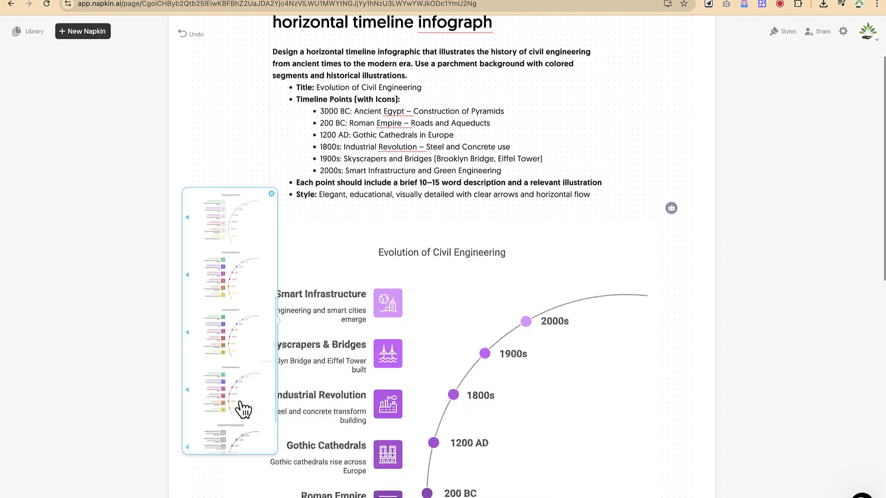
# - Apply the first style, with coloured outlines and pale fills, to the curved Evolution of Civil Engineering timeline and review the visual
pyautogui.click(220, 237)
pyautogui.click(234, 271)
pyautogui.click(231, 212)
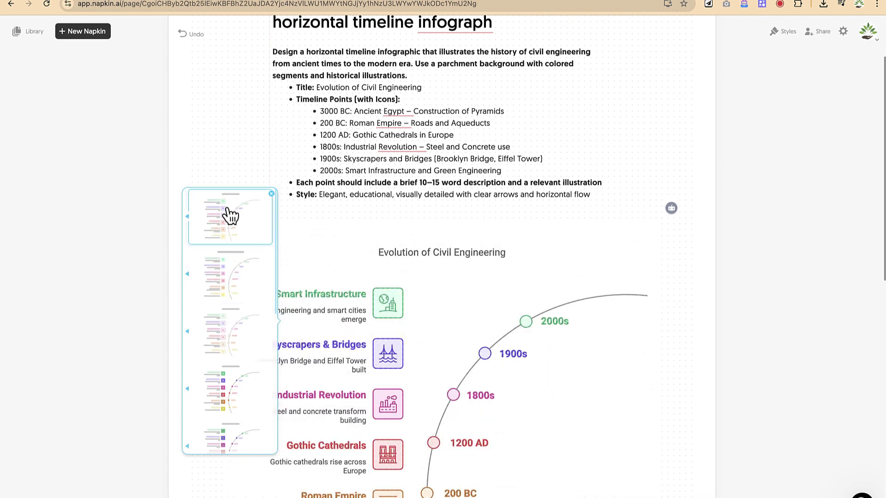
pyautogui.click(479, 386)
pyautogui.scroll(-5, 479, 386)
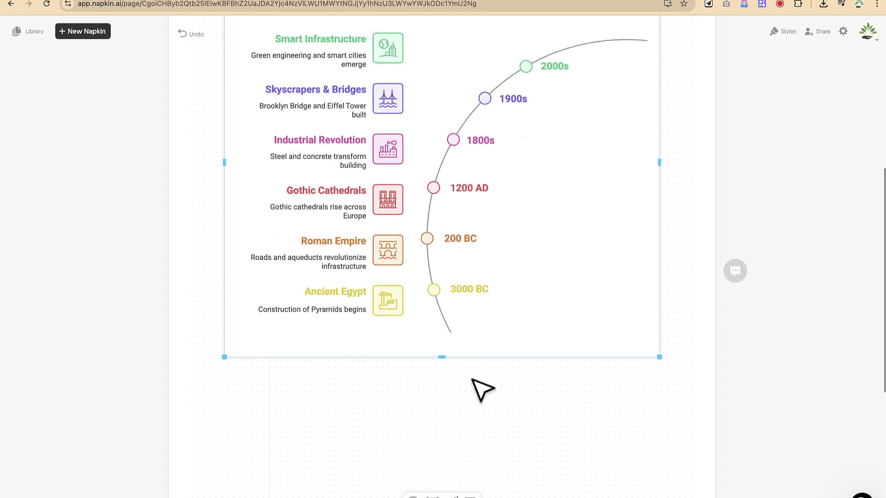
pyautogui.scroll(2, 473, 381)
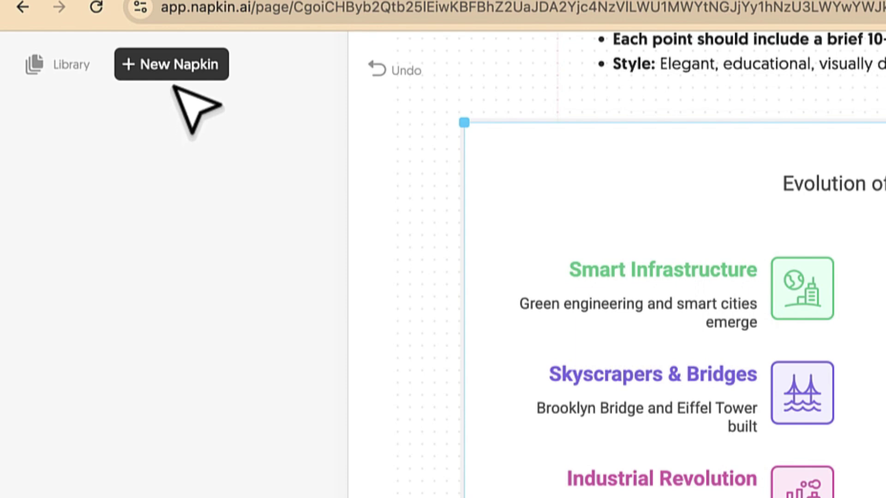
# - Draft a new napkin with AI from the suggested prompt "The best practices for a hiring interview"
pyautogui.click(177, 78)
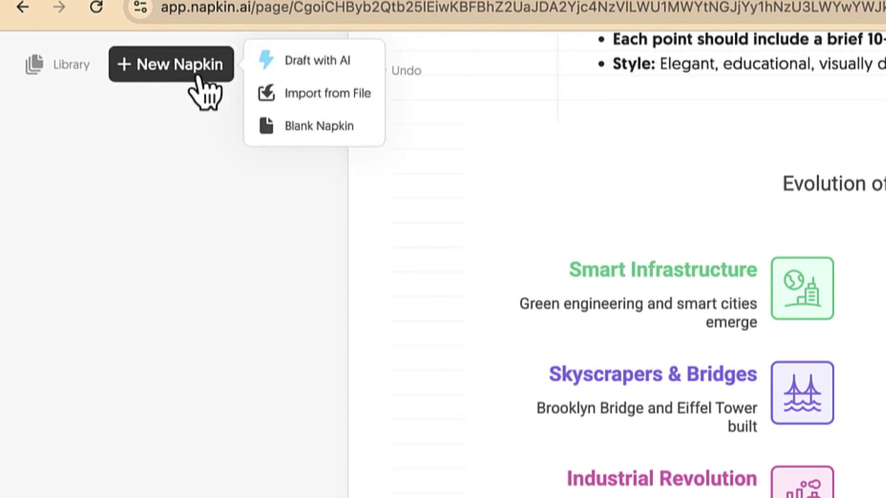
pyautogui.click(323, 65)
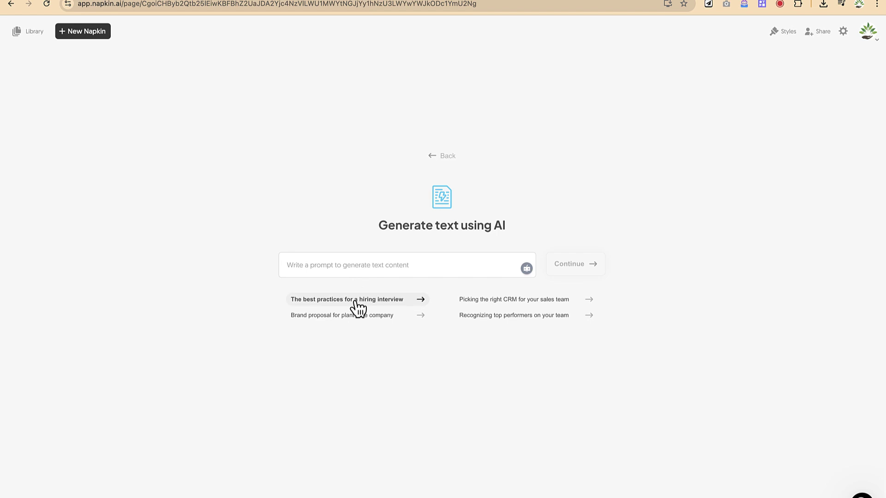
pyautogui.click(238, 373)
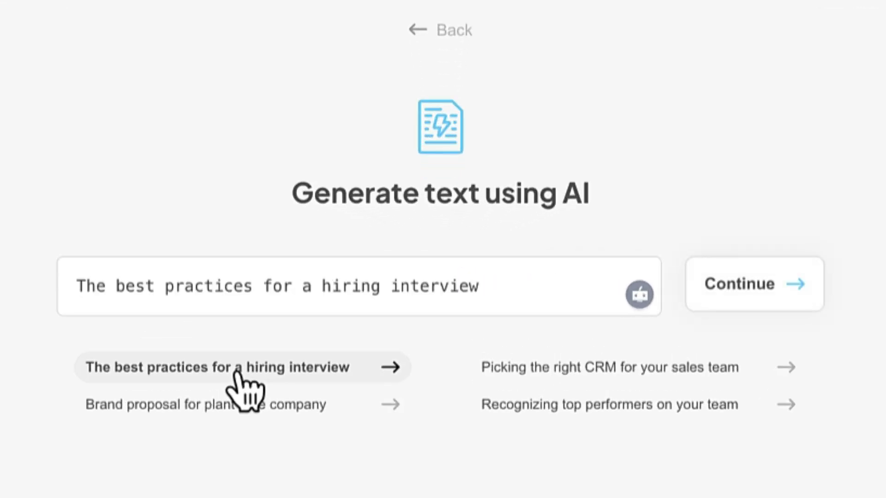
pyautogui.click(757, 284)
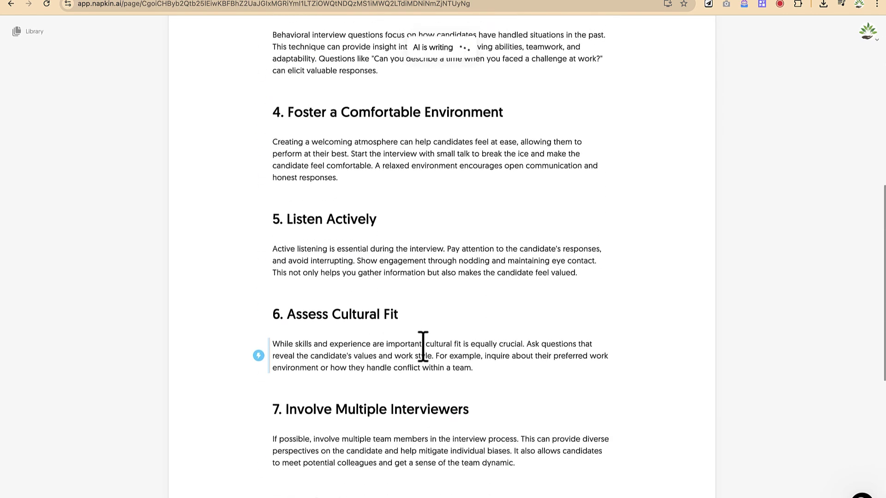
# - Review the generated hiring interview text, select the whole document and generate visuals from it
pyautogui.scroll(13, 420, 456)
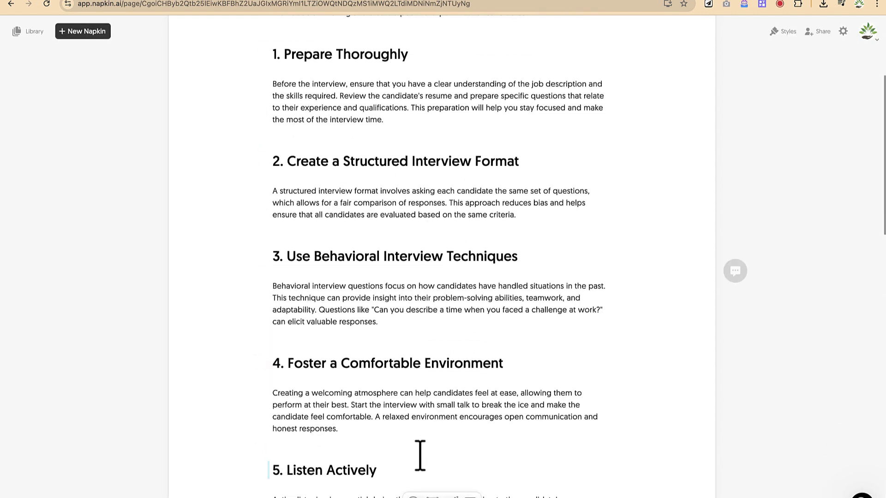
pyautogui.scroll(-13, 420, 456)
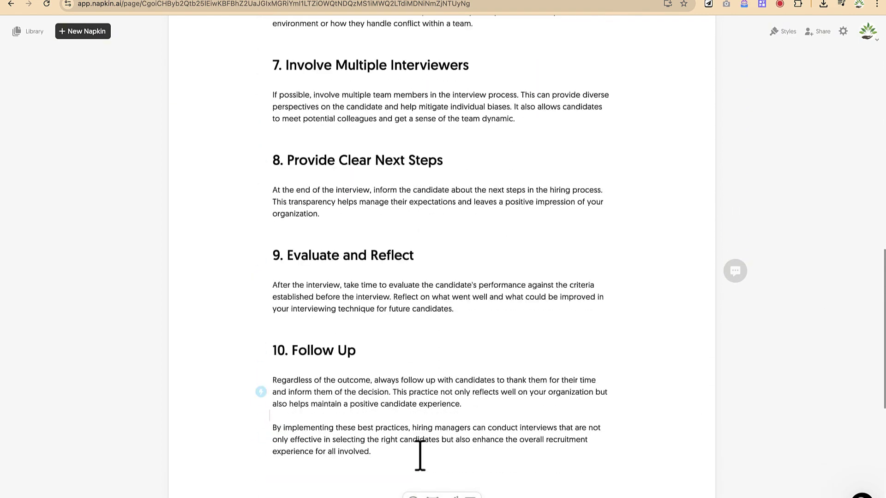
pyautogui.scroll(-5, 420, 456)
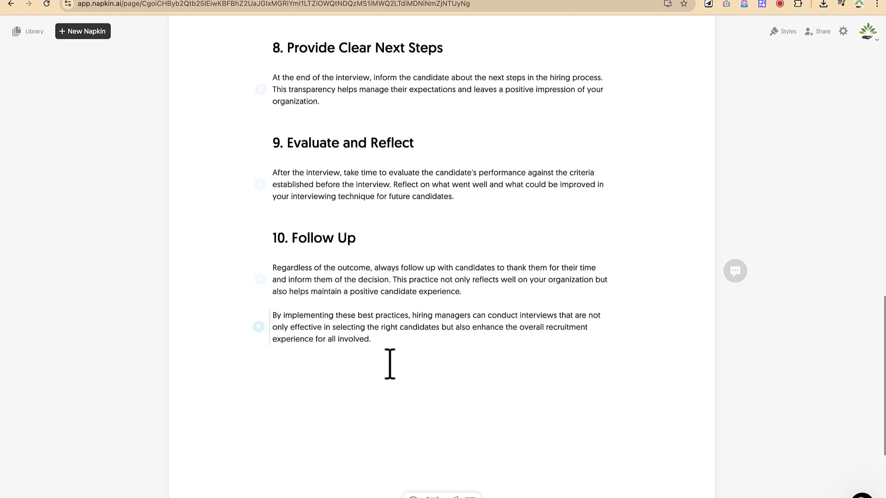
pyautogui.scroll(20, 372, 305)
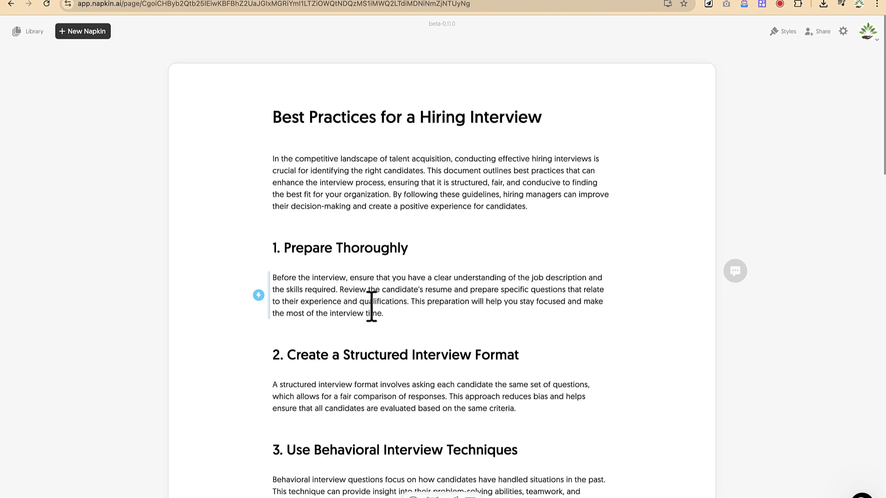
pyautogui.moveTo(275, 111); pyautogui.dragTo(361, 289)
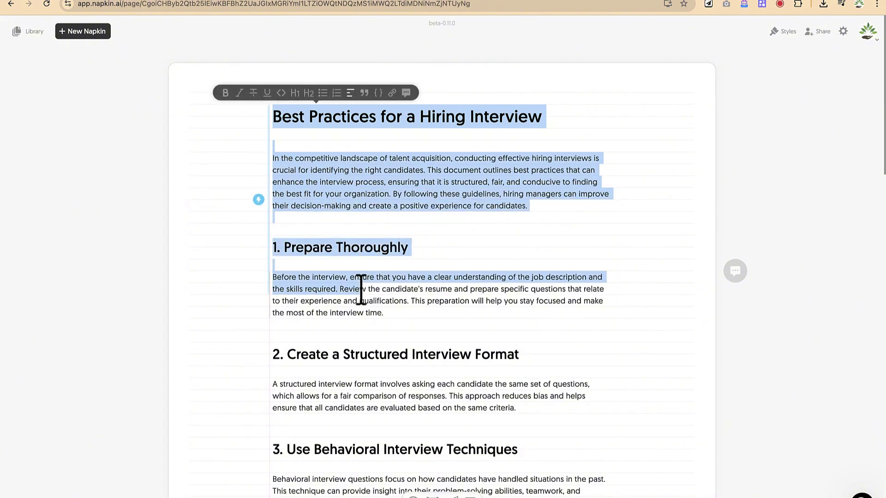
pyautogui.hotkey('ctrl', 'a')
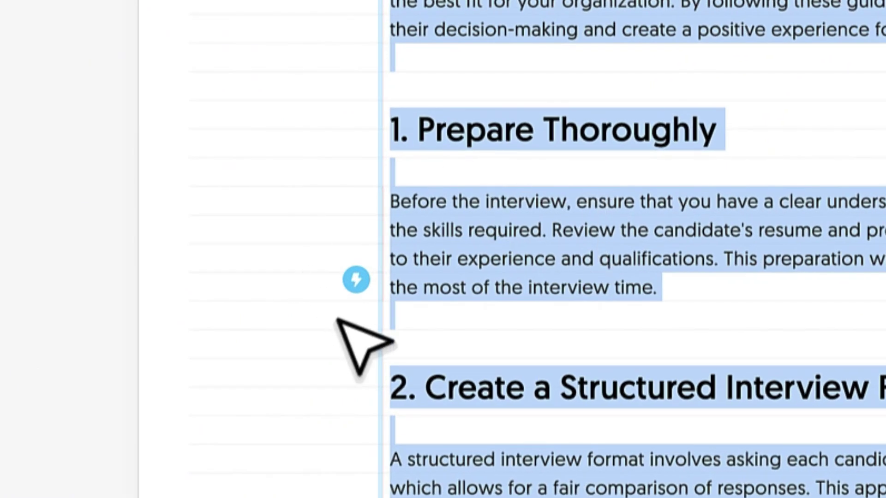
pyautogui.click(358, 281)
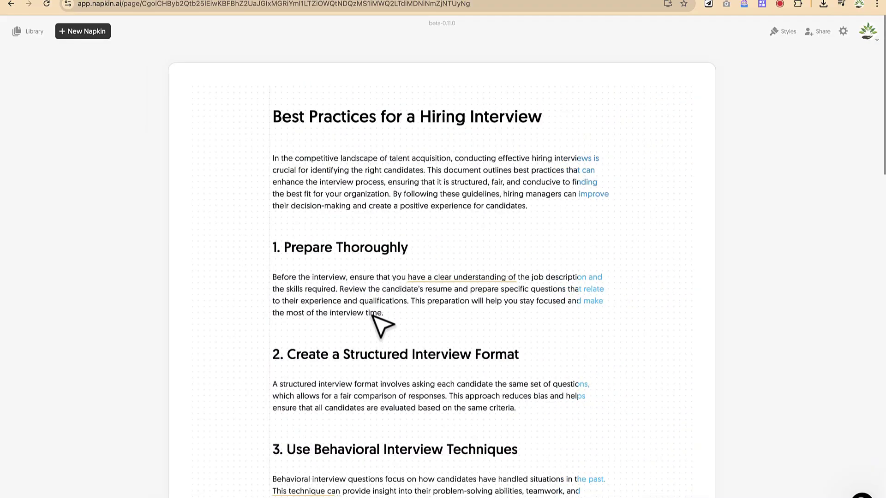
# - Choose the layout of successive filter rings for the Enhancing Hiring Interviews visual and apply the purple style
pyautogui.scroll(-20, 379, 326)
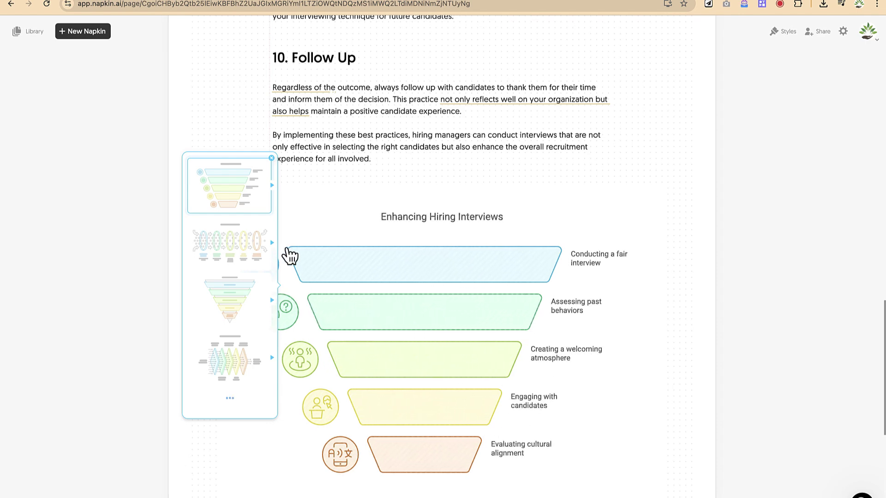
pyautogui.click(225, 242)
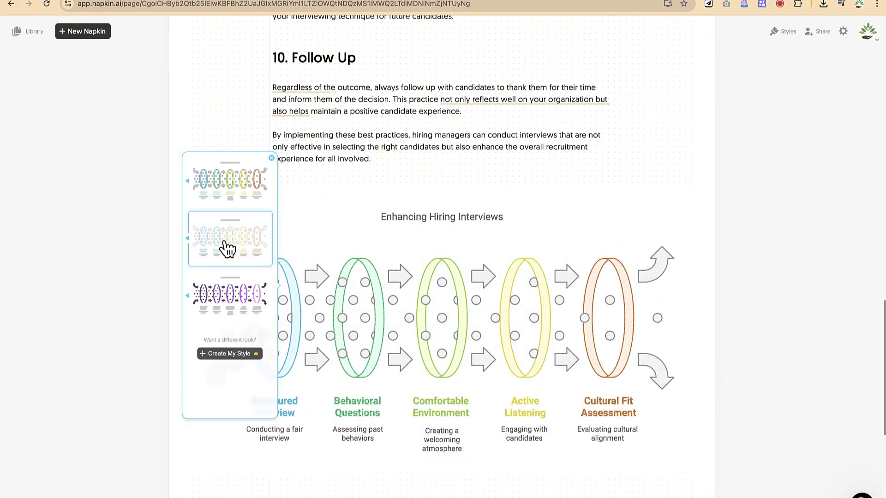
pyautogui.click(231, 309)
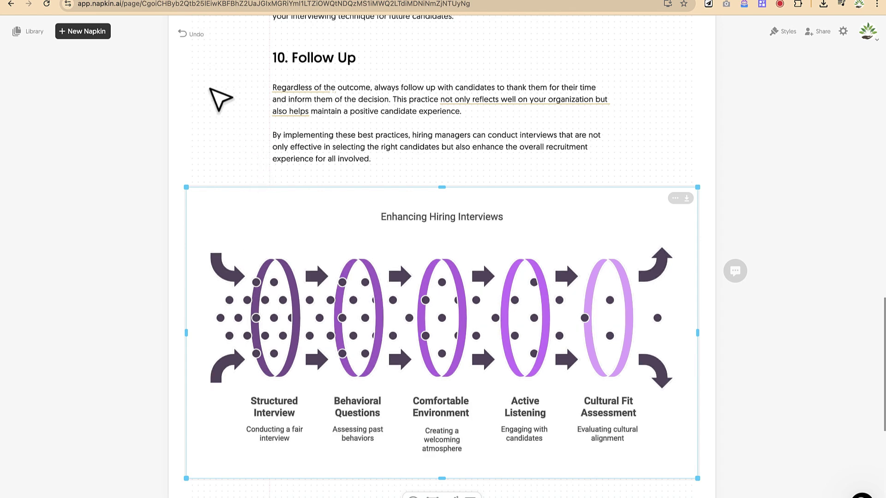
# - Review the hiring interview document with its purple visual, and look at the options for creating a new napkin
pyautogui.scroll(-5, 378, 304)
pyautogui.scroll(3, 382, 307)
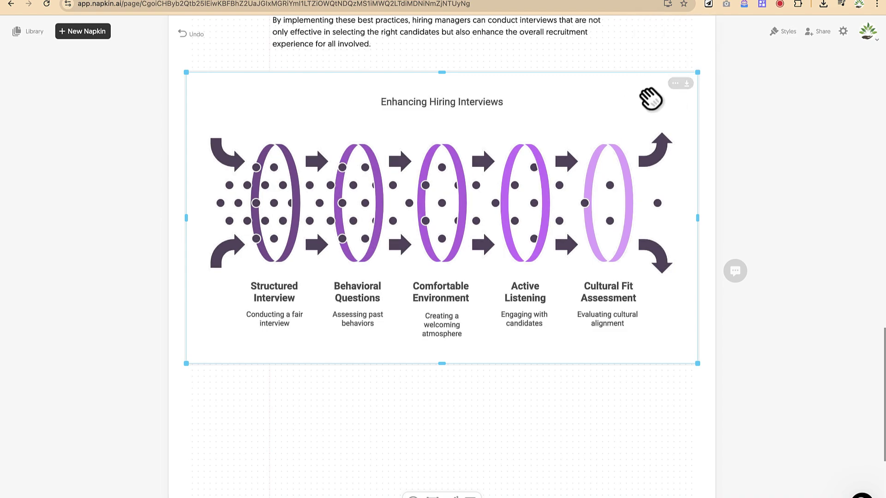
pyautogui.scroll(12, 293, 158)
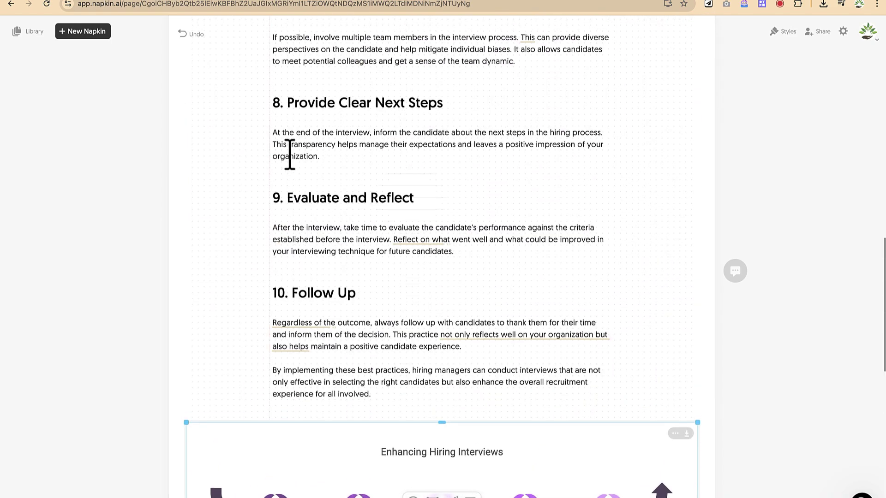
pyautogui.scroll(8, 289, 155)
pyautogui.scroll(-20, 289, 154)
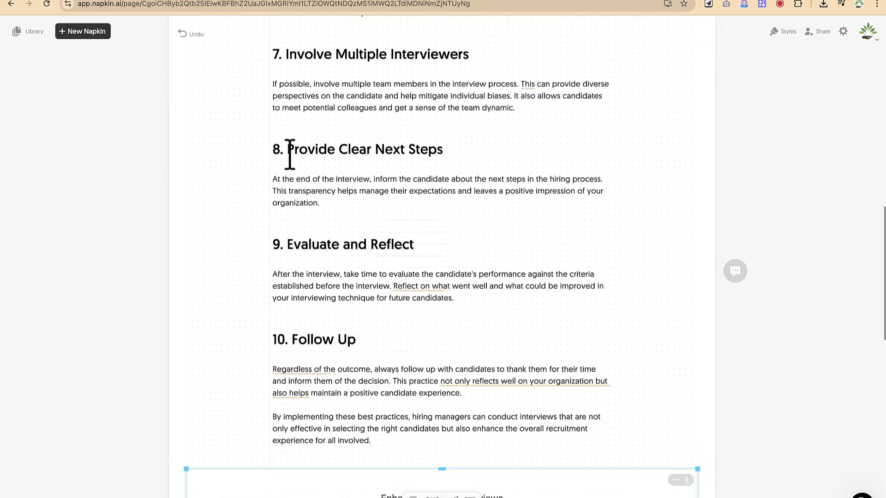
pyautogui.scroll(-1, 289, 155)
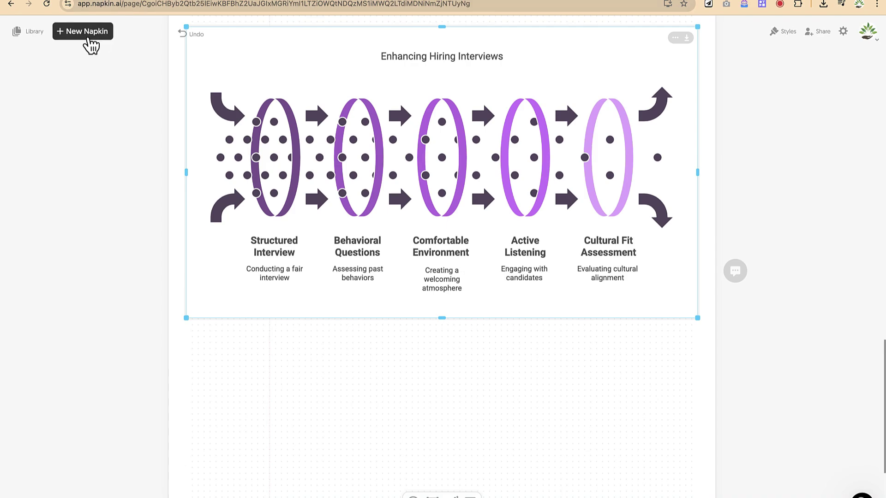
pyautogui.click(88, 35)
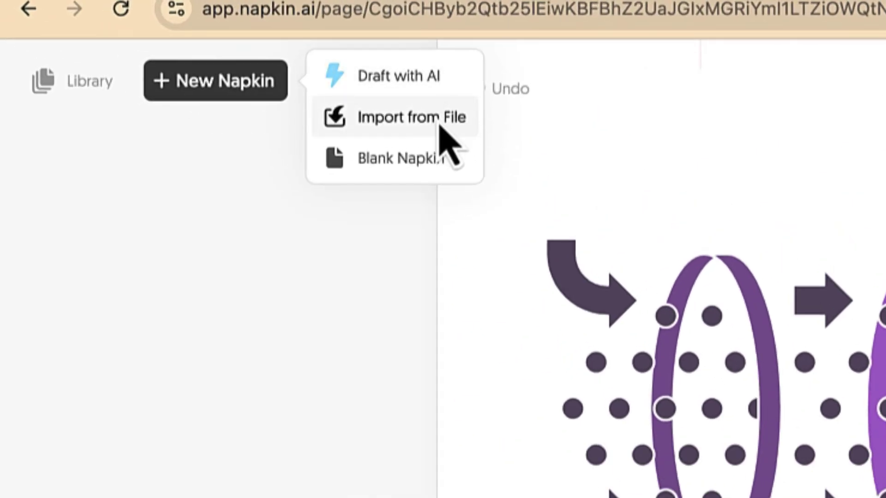
pyautogui.click(134, 72)
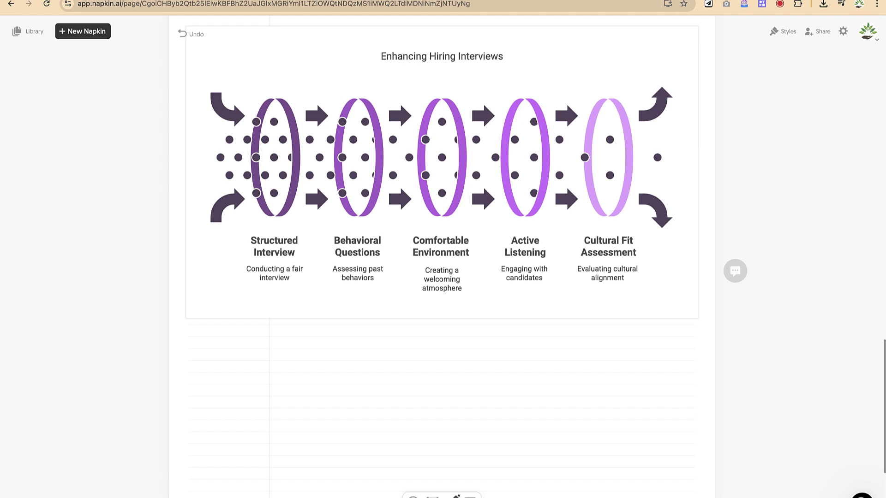
# - Draw a looping freehand line across the Behavioral Questions text and a freehand loop around the Active Listening label
pyautogui.click(453, 496)
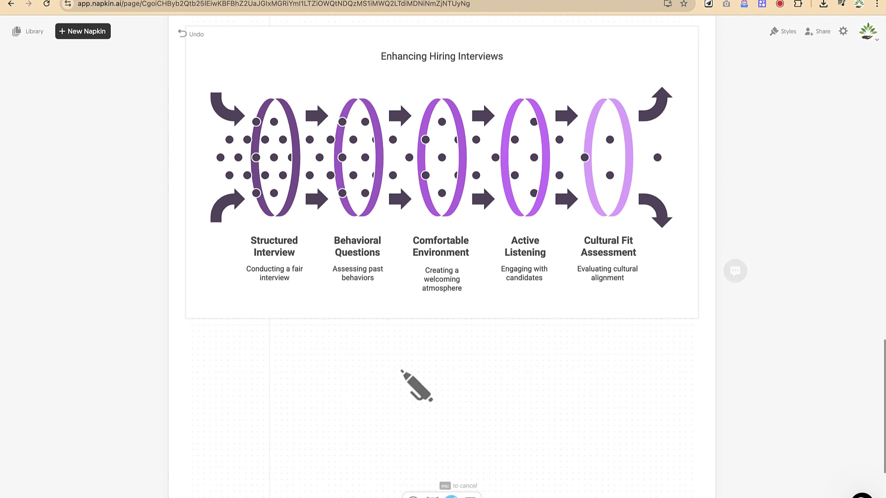
pyautogui.moveTo(317, 319)
pyautogui.mouseDown()
pyautogui.moveTo(352, 271)
pyautogui.moveTo(414, 340)
pyautogui.moveTo(400, 321)
pyautogui.moveTo(425, 269)
pyautogui.mouseUp()
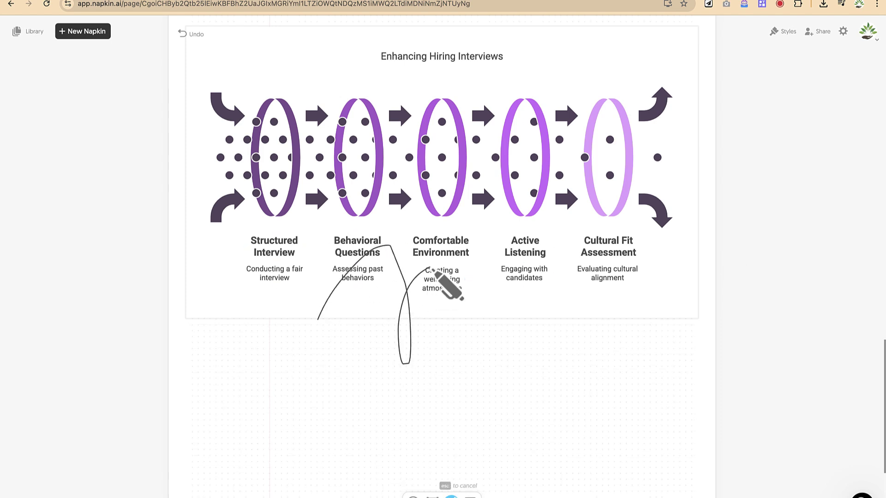
pyautogui.moveTo(520, 230)
pyautogui.mouseDown()
pyautogui.moveTo(524, 301)
pyautogui.moveTo(489, 229)
pyautogui.moveTo(514, 224)
pyautogui.mouseUp()
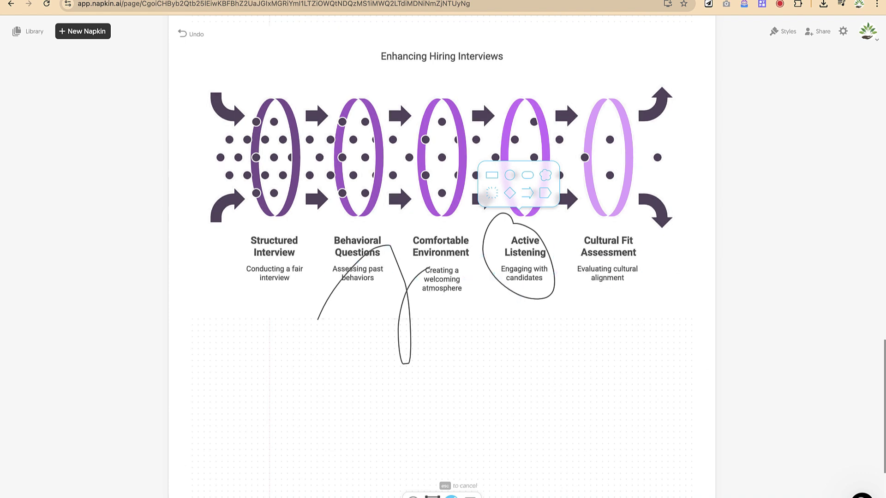
pyautogui.click(433, 496)
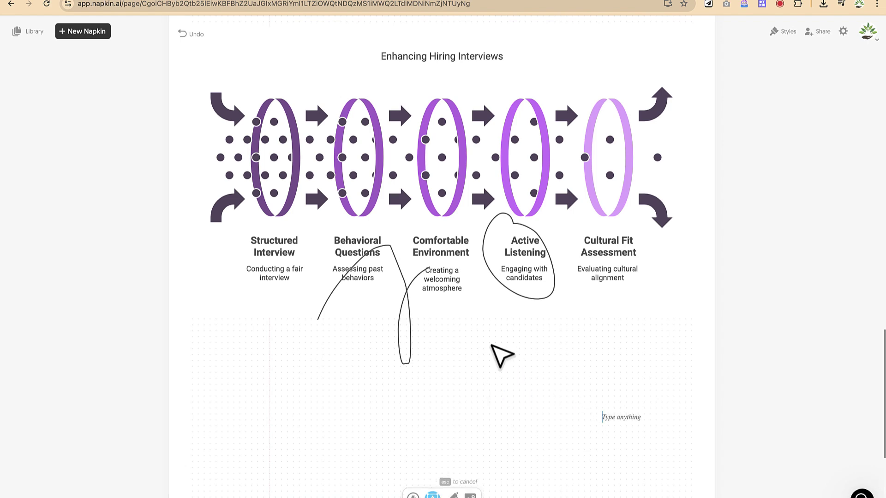
pyautogui.press('Escape')
pyautogui.click(533, 376)
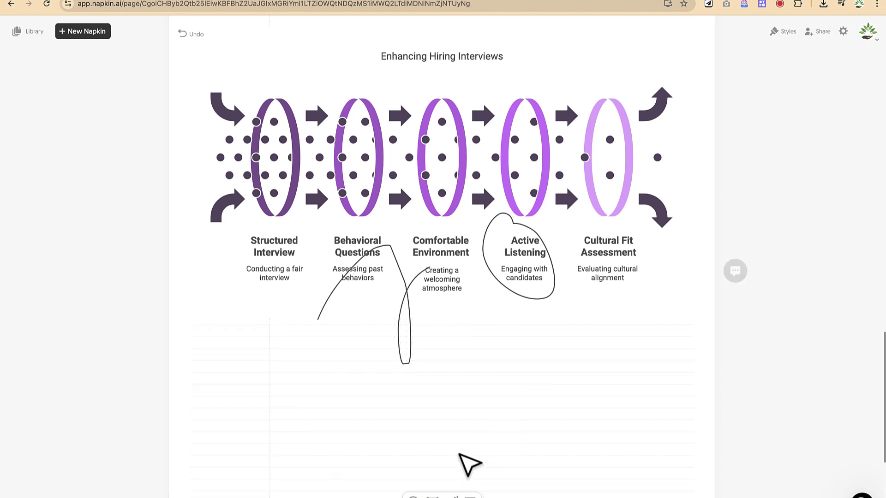
# - Insert the cat icon from Spark Search just below the Comfortable Environment text
pyautogui.click(413, 496)
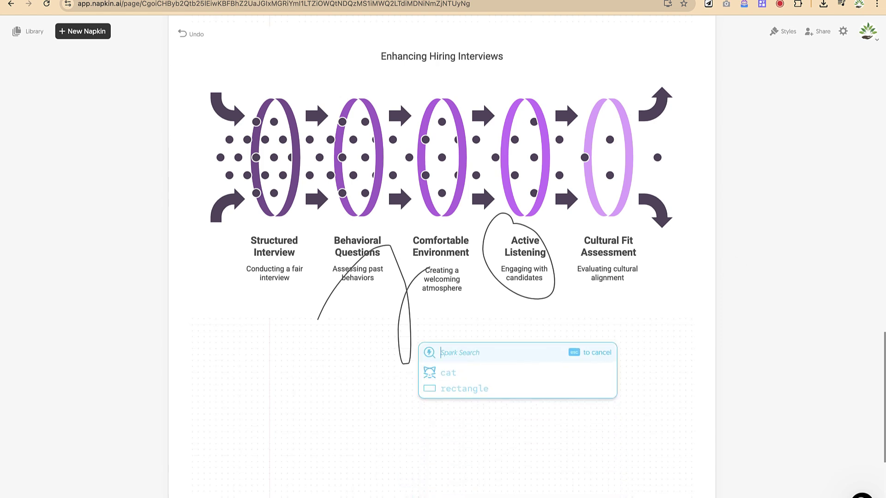
pyautogui.moveTo(467, 373)
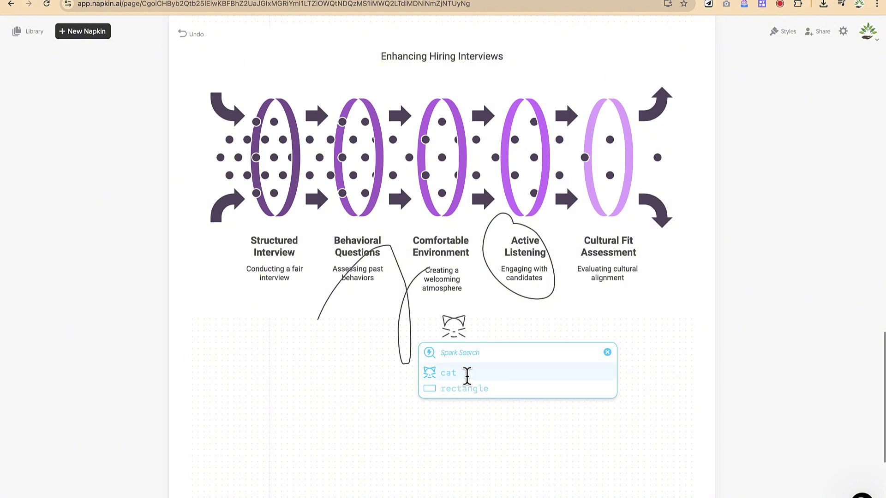
pyautogui.click(467, 376)
pyautogui.click(571, 342)
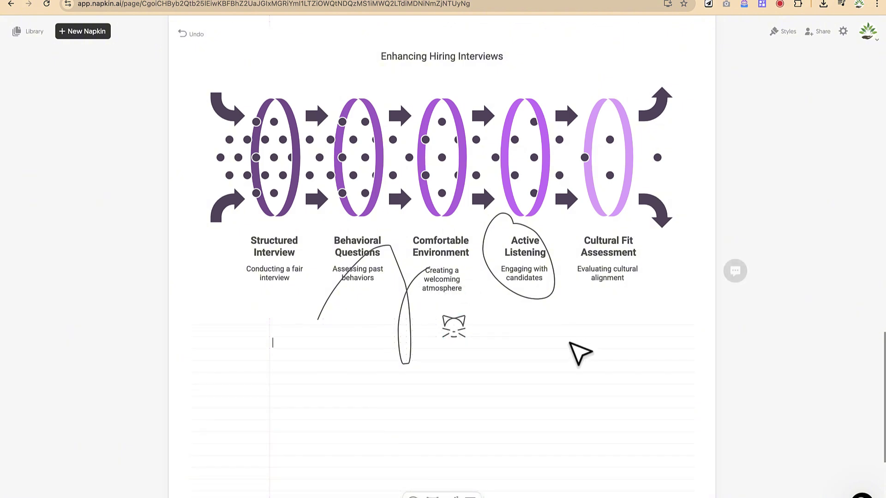
# - Insert a rectangle from Spark Search below the cat icon, and return to the document's opening sections
pyautogui.click(413, 497)
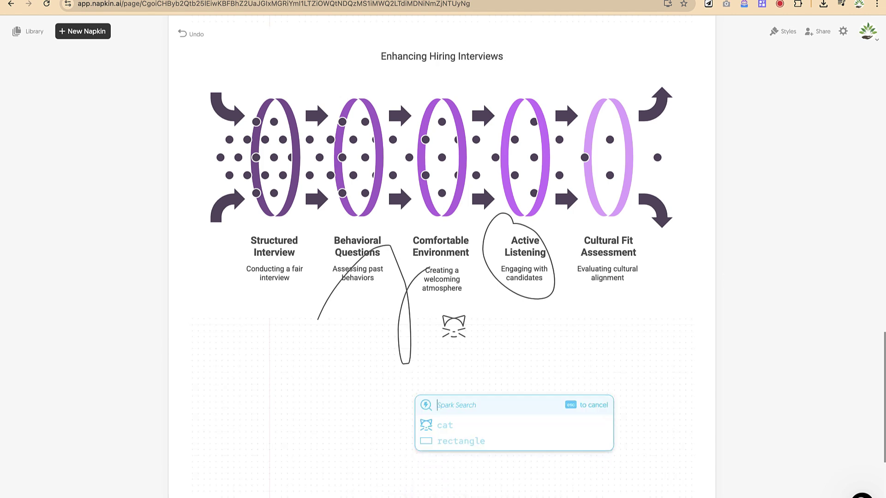
pyautogui.click(487, 420)
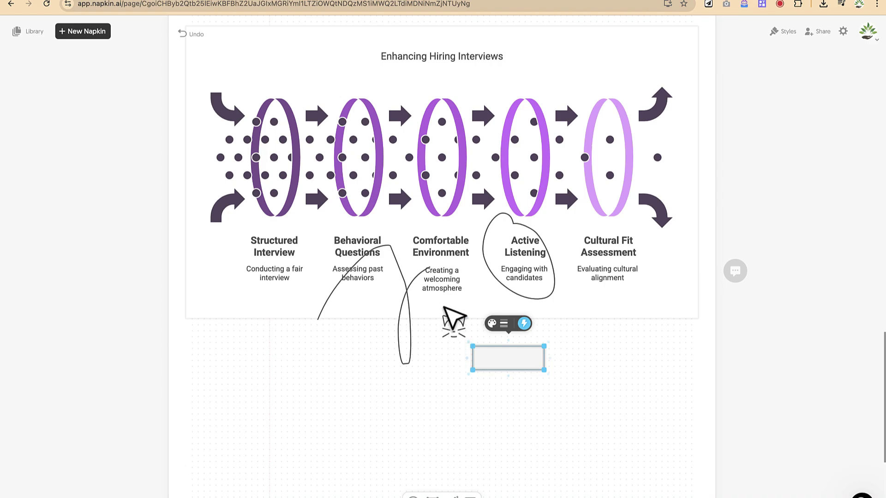
pyautogui.scroll(20, 450, 313)
pyautogui.scroll(5, 444, 306)
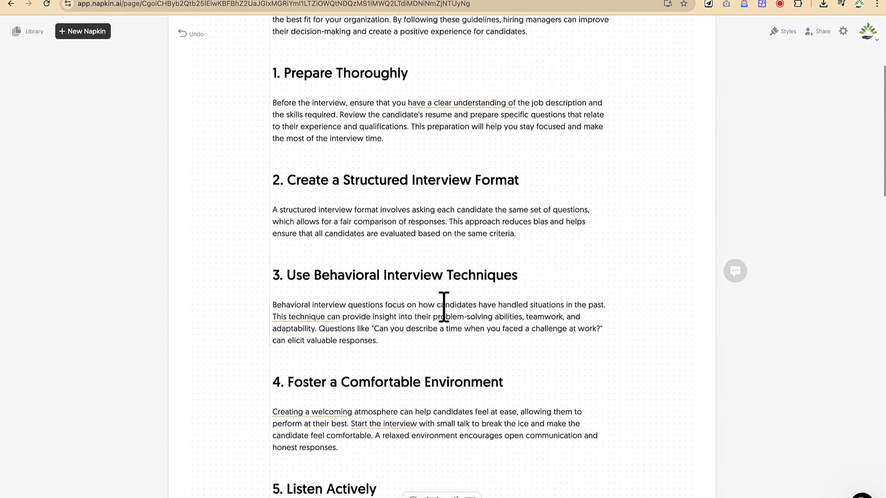